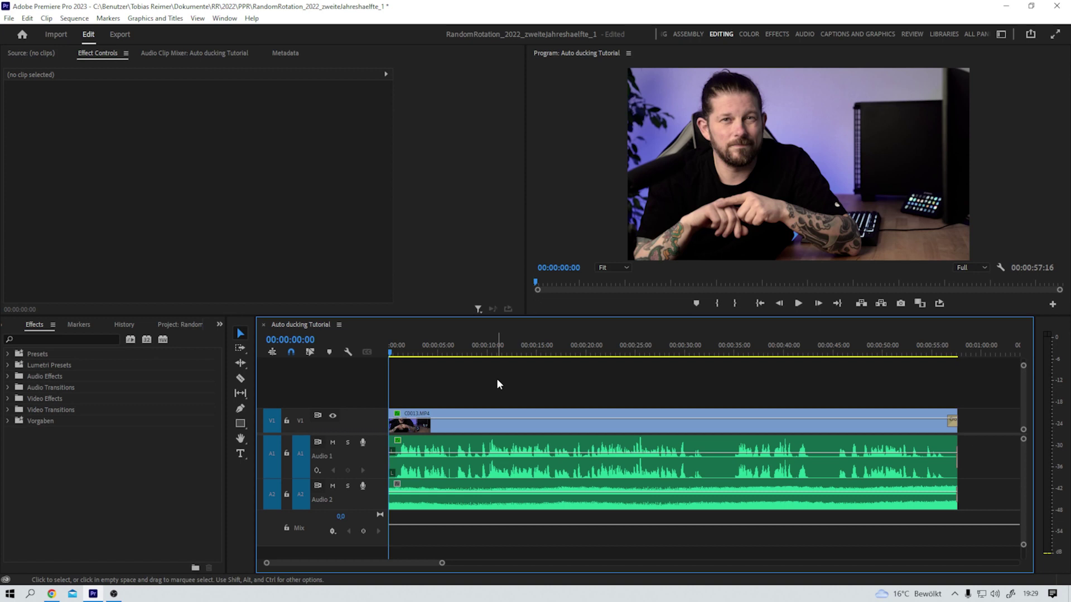
Inspect the video, dialogue and music clips' properties, then play the sequence to preview it.
click(554, 429)
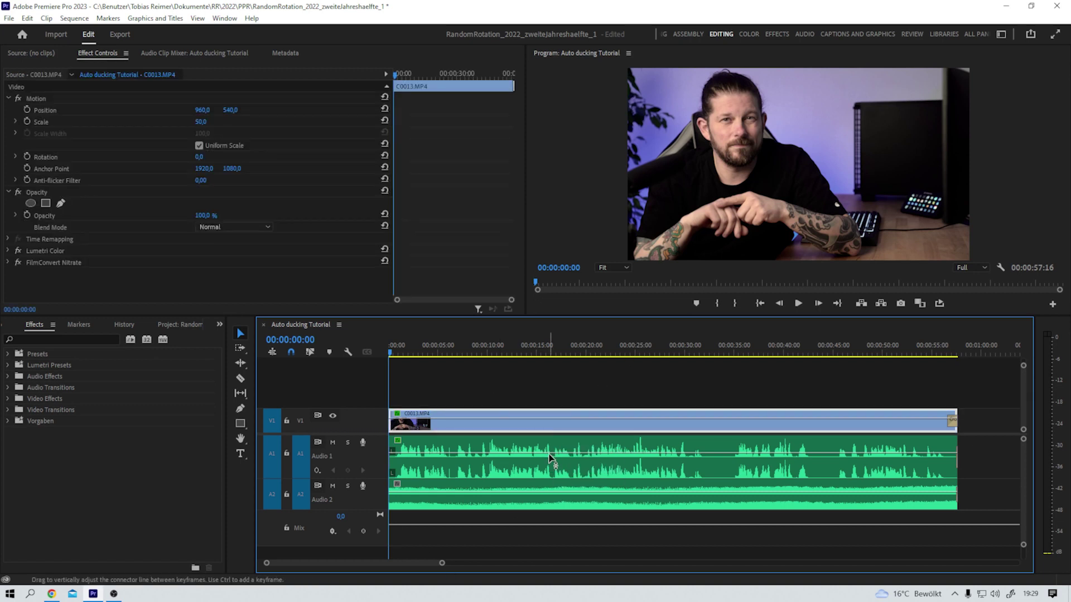
click(550, 459)
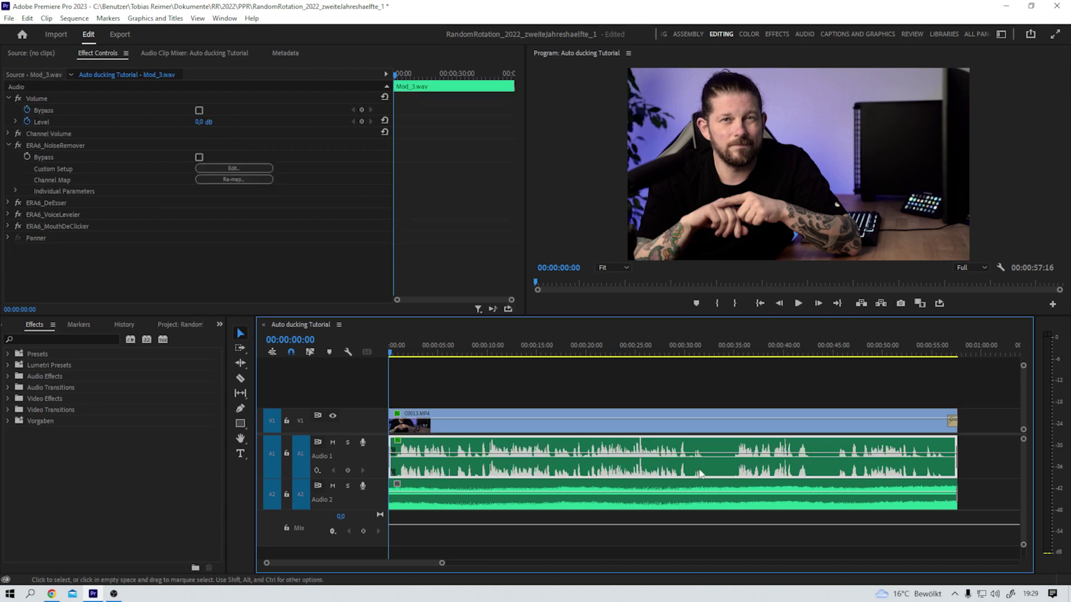
click(635, 505)
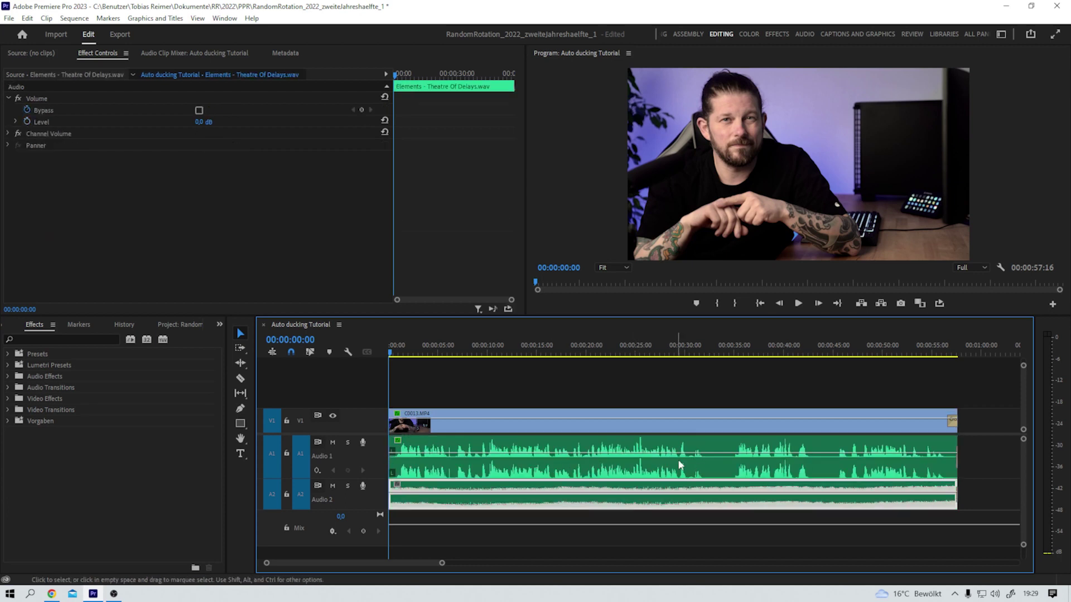
click(644, 361)
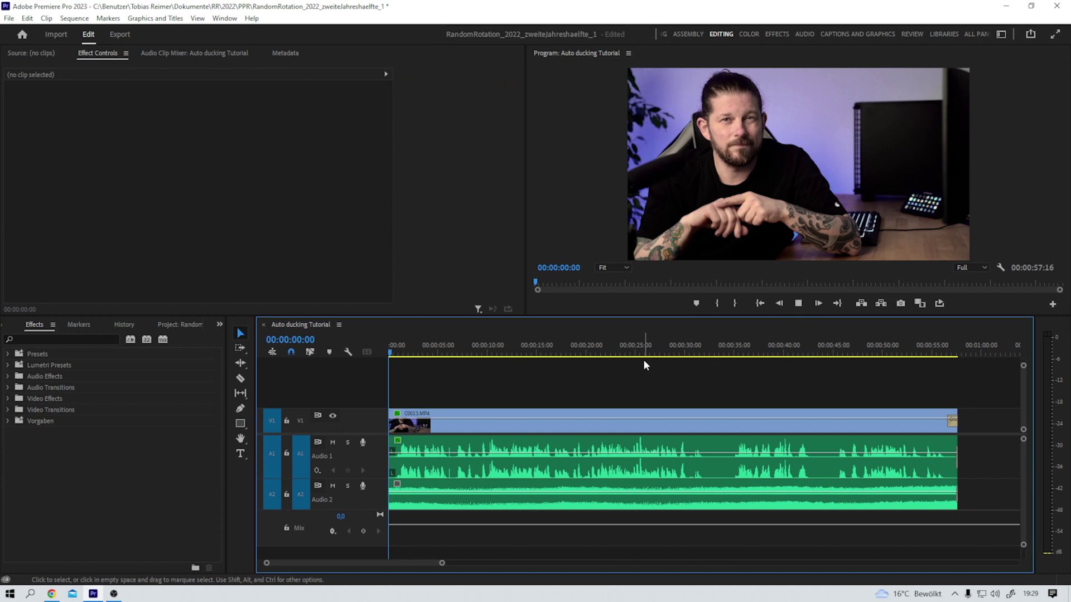
key(space)
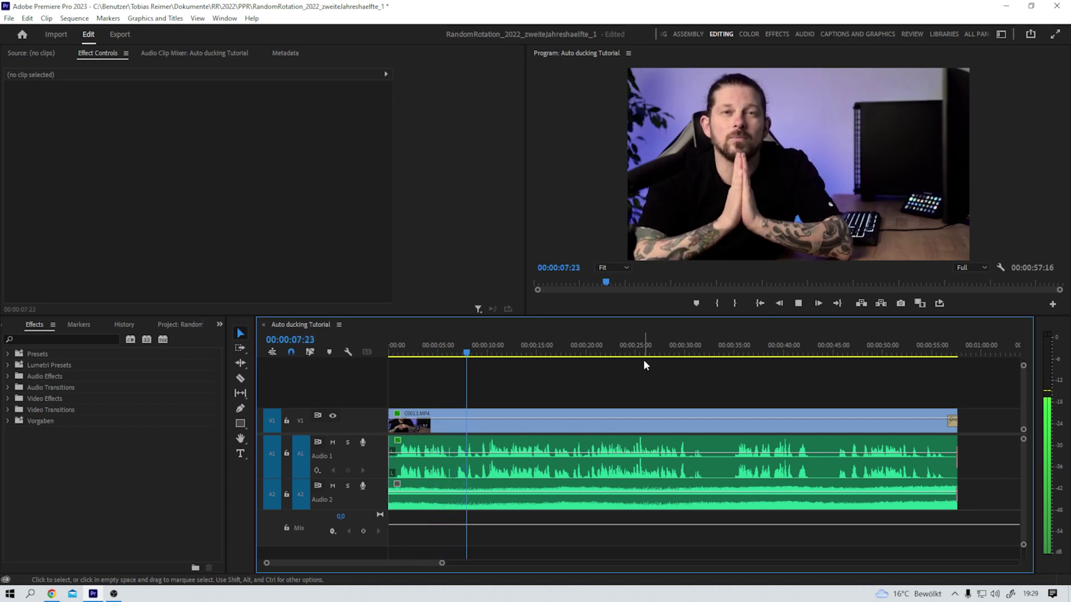
key(space)
key(d)
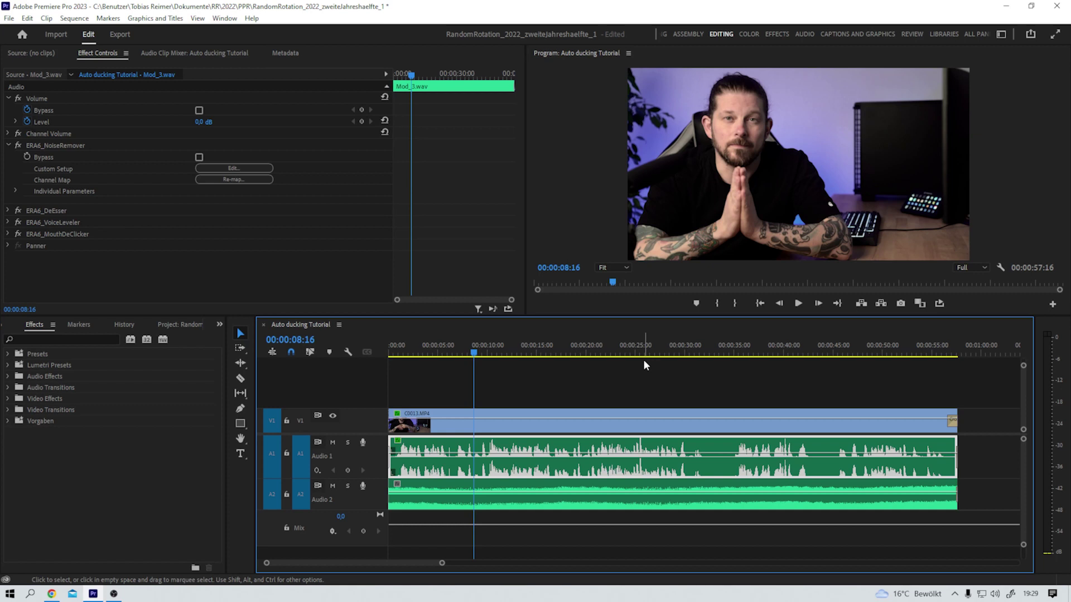
Add a -20 dB volume keyframe to the music clip at 00:00:29:02.
click(678, 356)
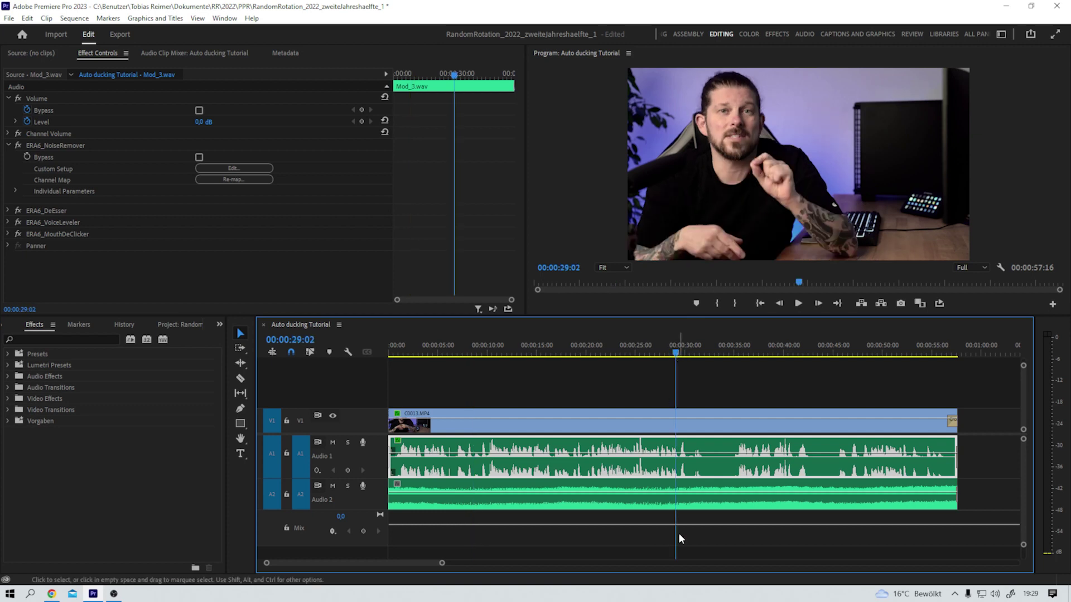
click(700, 504)
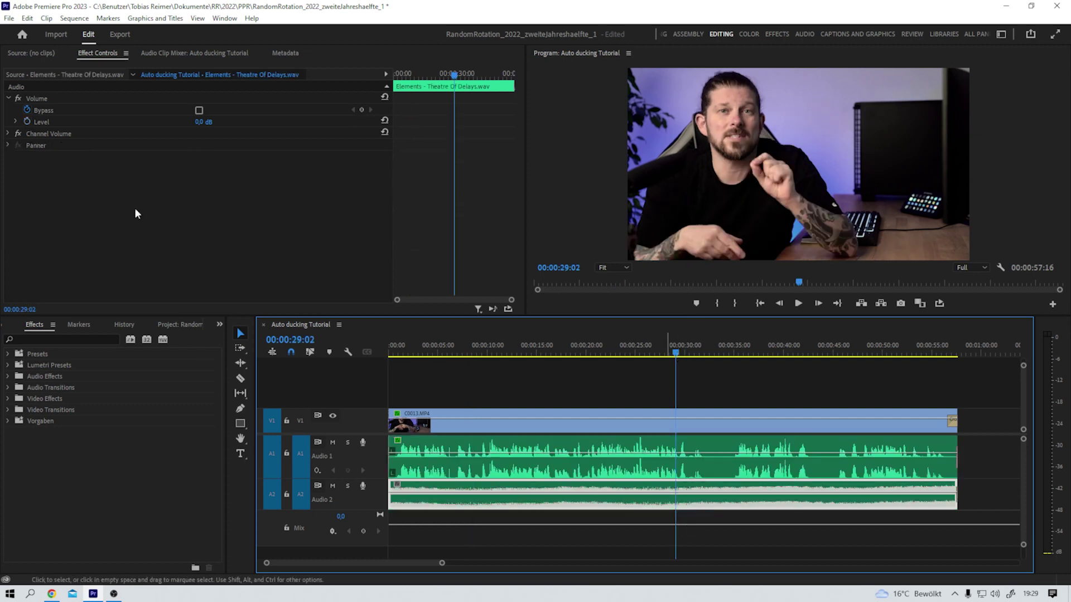
click(27, 121)
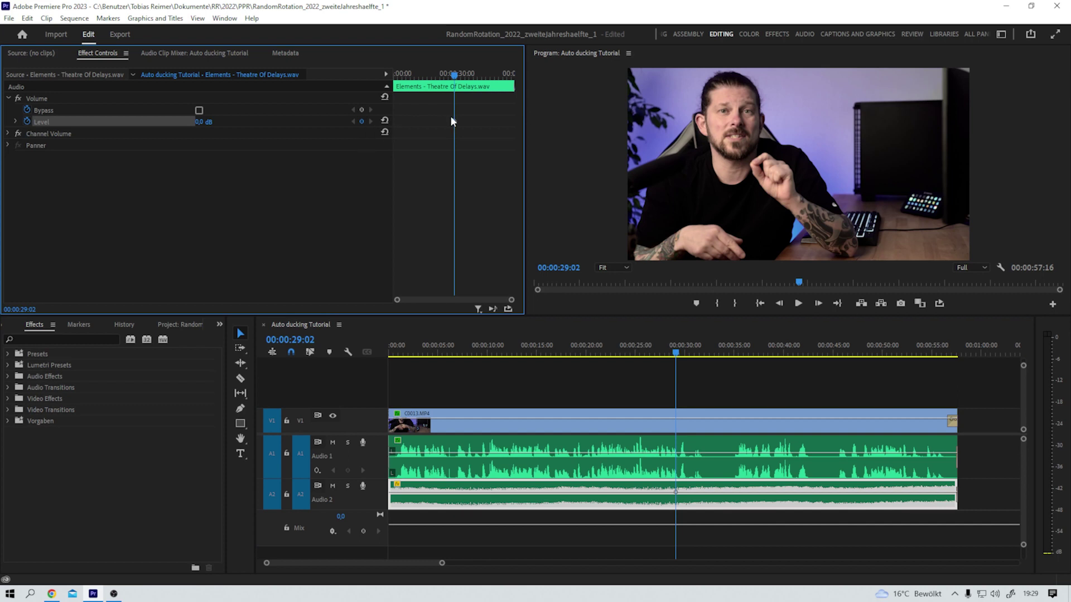
click(210, 123)
text(-20)
key(Return)
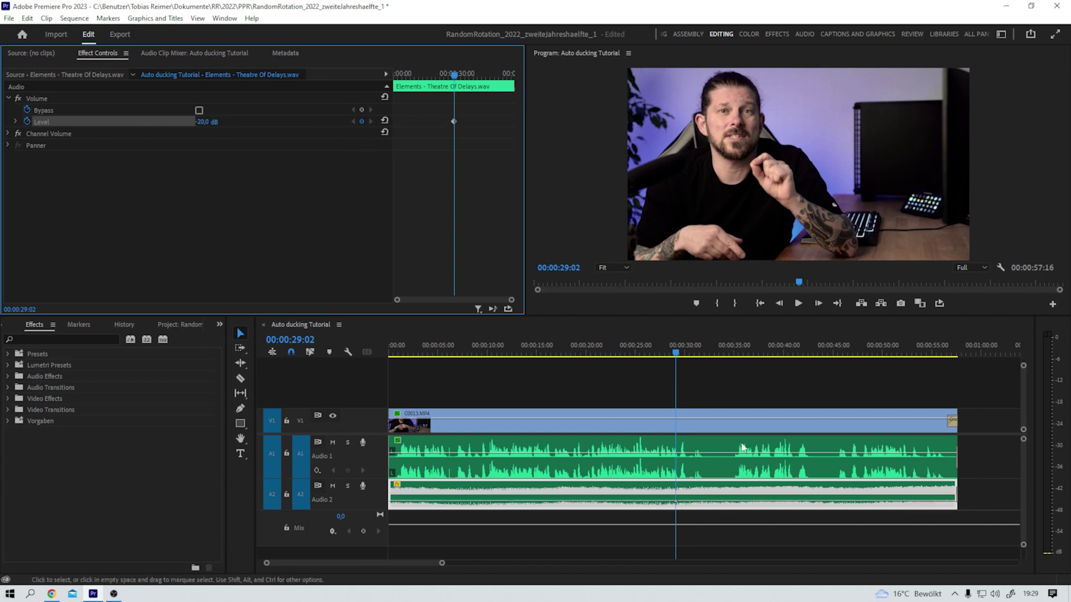
Add music volume keyframes of 0 dB at 00:00:31:24 and at 00:00:34:14.
click(704, 347)
click(212, 122)
text(0)
key(Return)
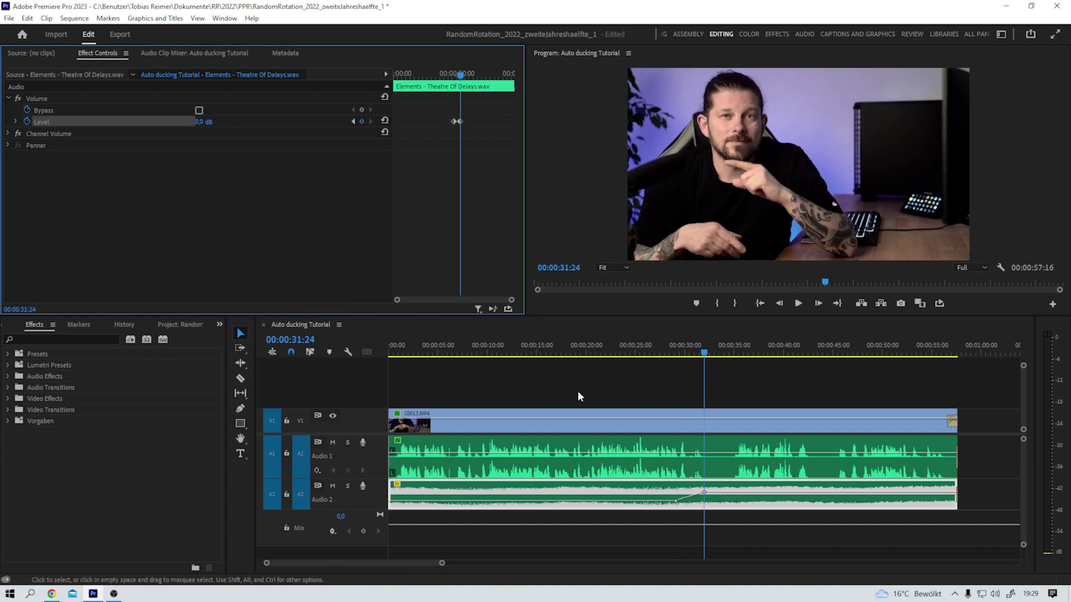
click(730, 345)
click(361, 121)
Add a final -20 dB keyframe at 00:00:36:16, then undo all the manual volume keyframes.
click(746, 346)
drag(747, 347, 751, 347)
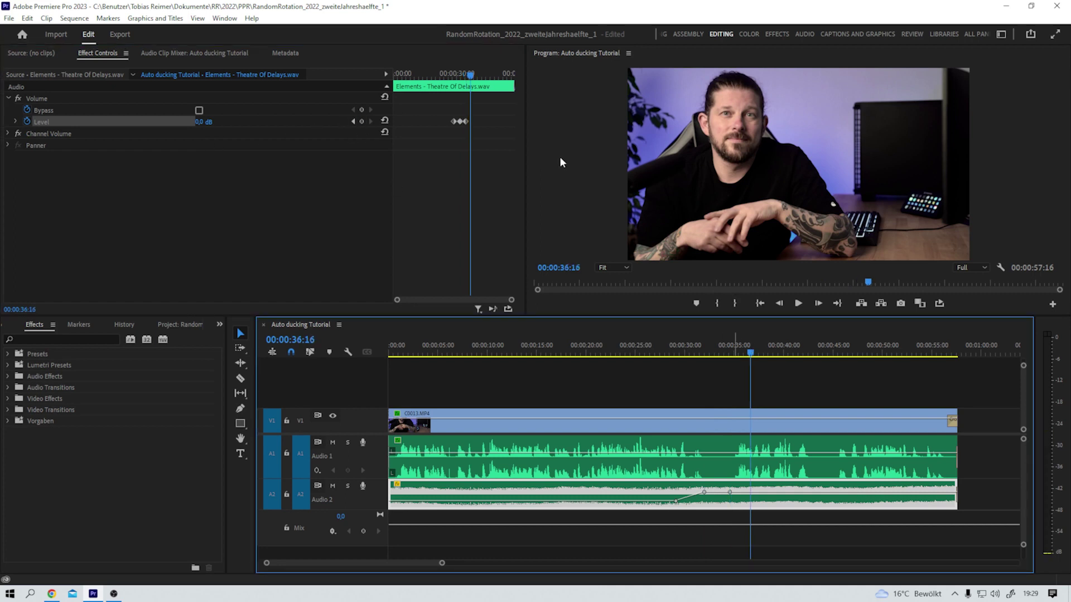
click(361, 121)
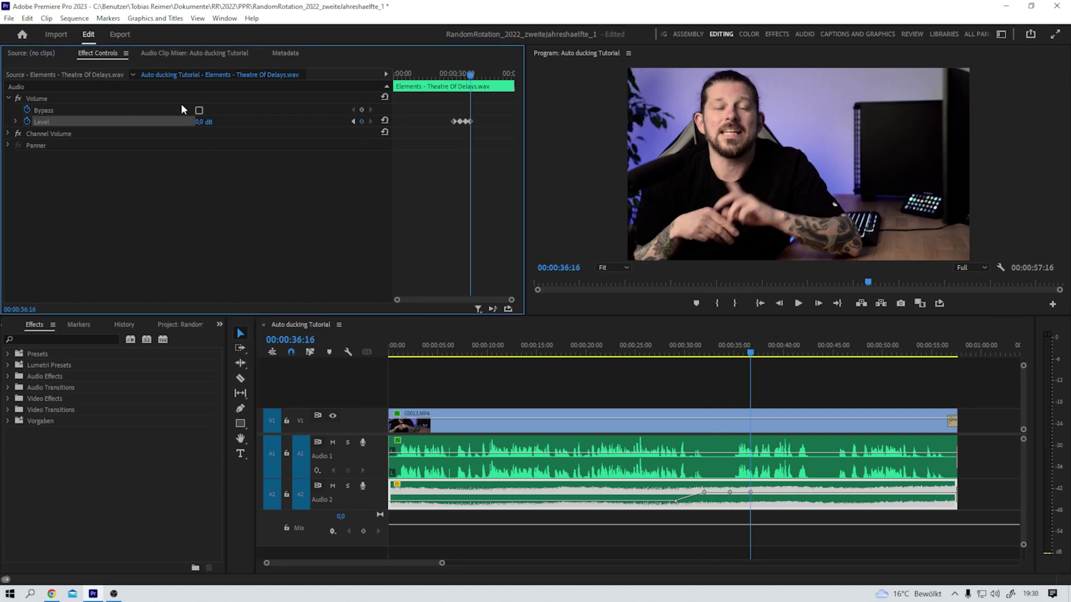
click(211, 119)
text(-20)
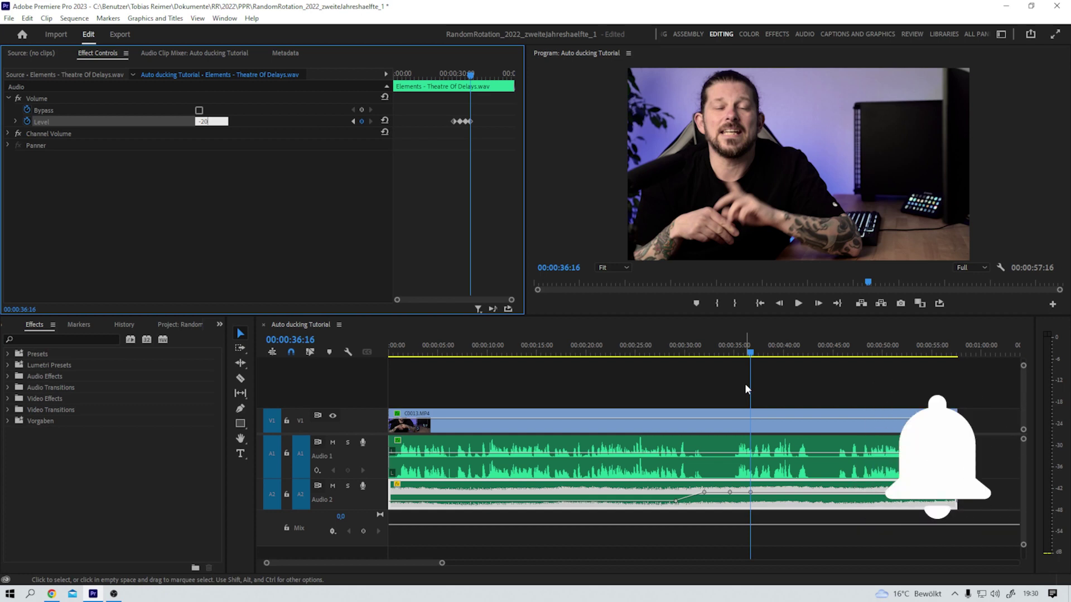
key(Return)
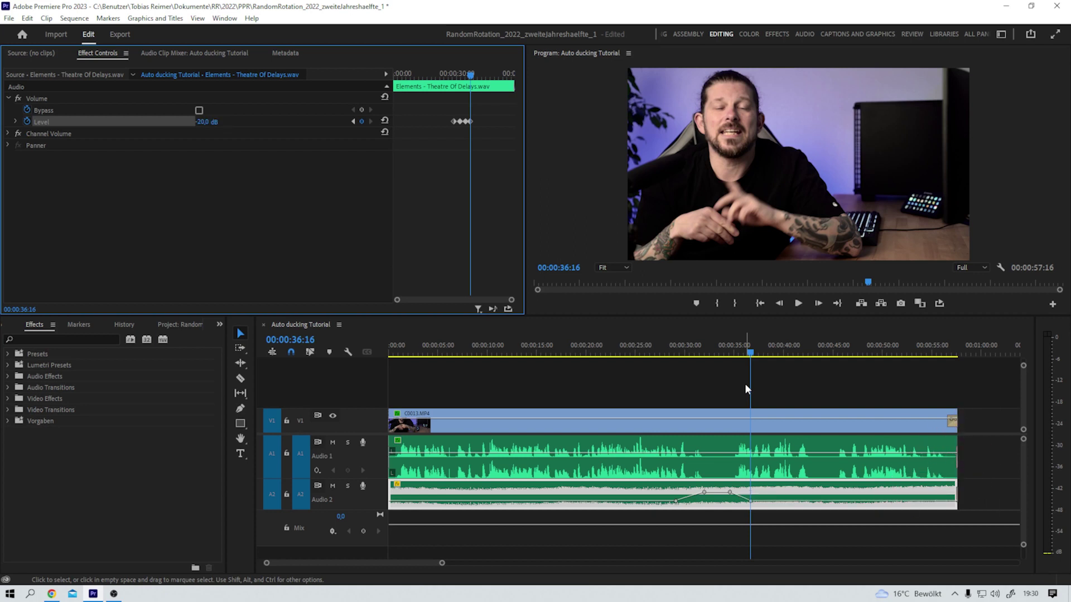
key(ctrl+z)
key(ctrl+z)
key(ctrl+z)
key(ctrl+z)
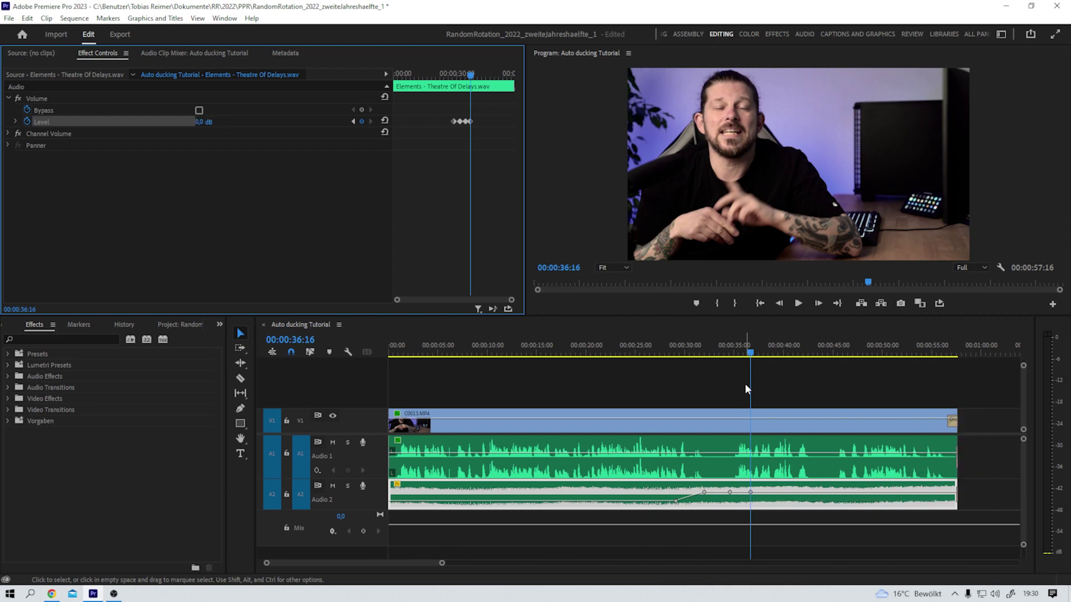
key(ctrl+z)
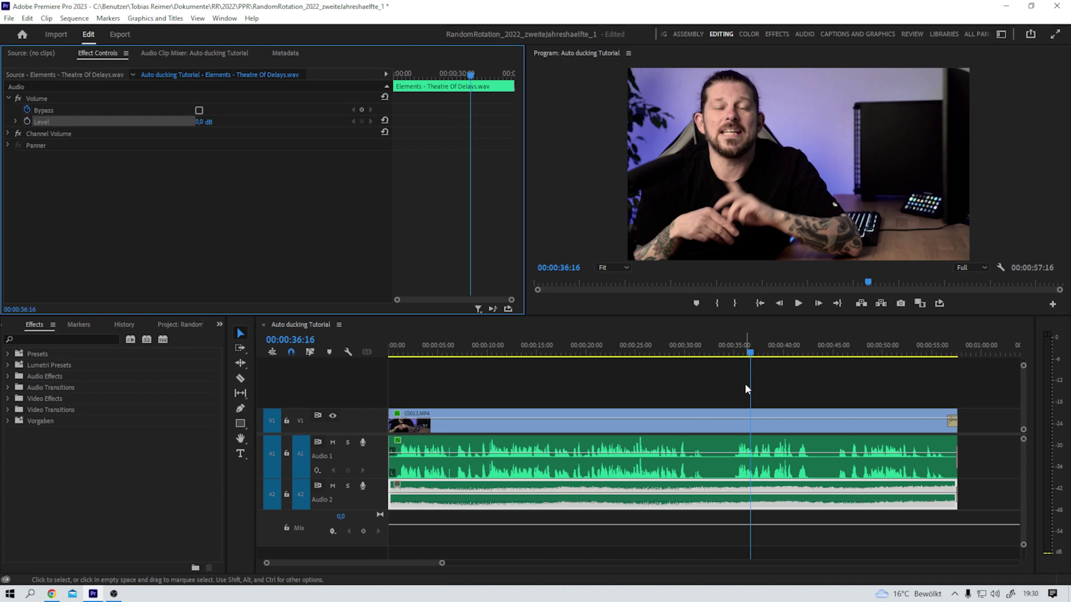
Switch to the Audio workspace and fit the whole sequence in the timeline.
click(808, 32)
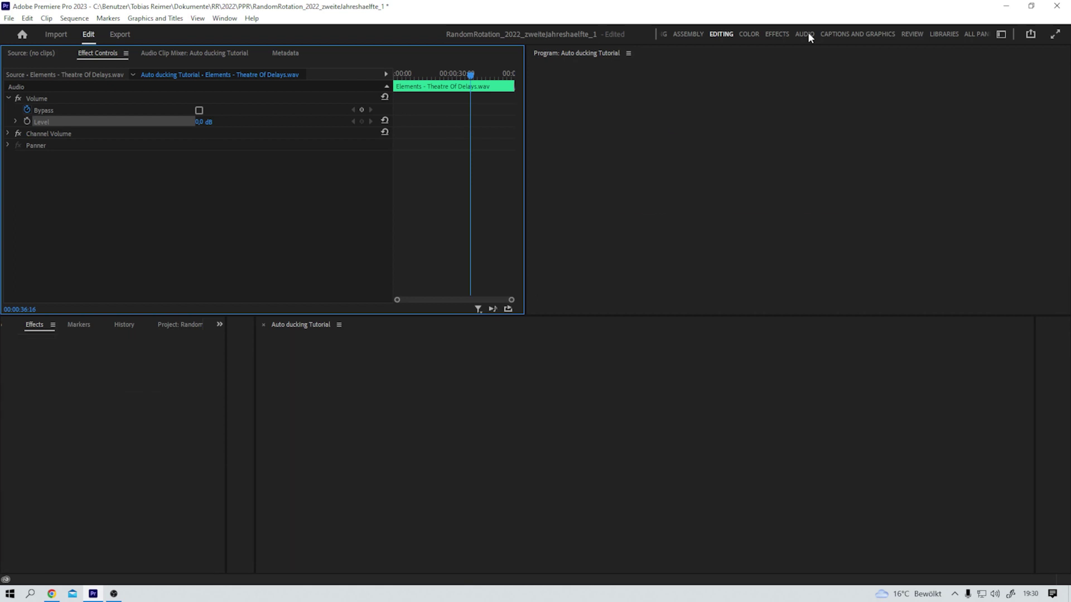
click(790, 397)
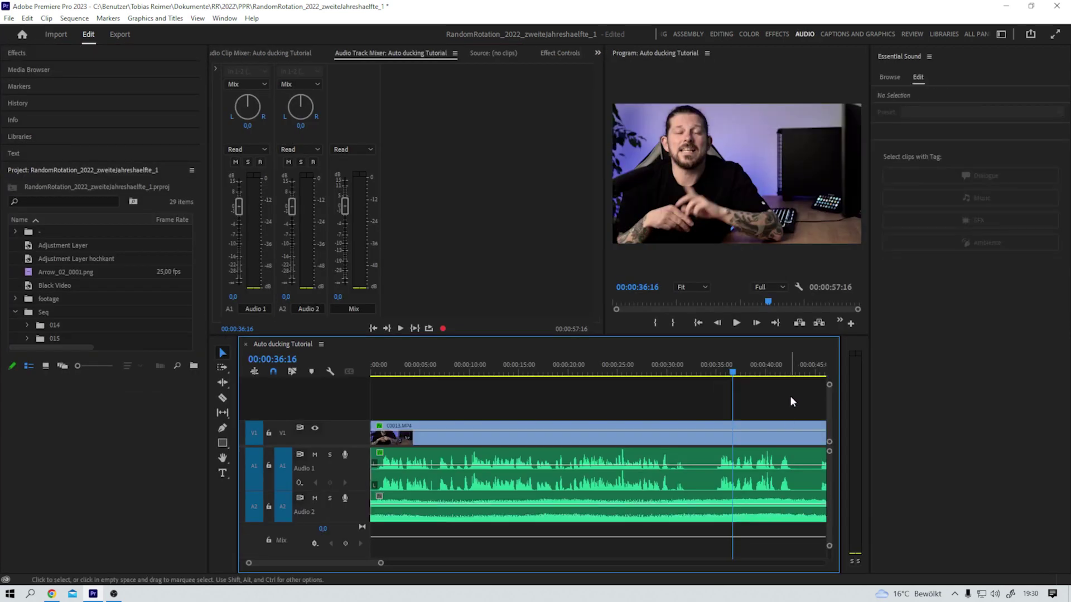
key(backslash)
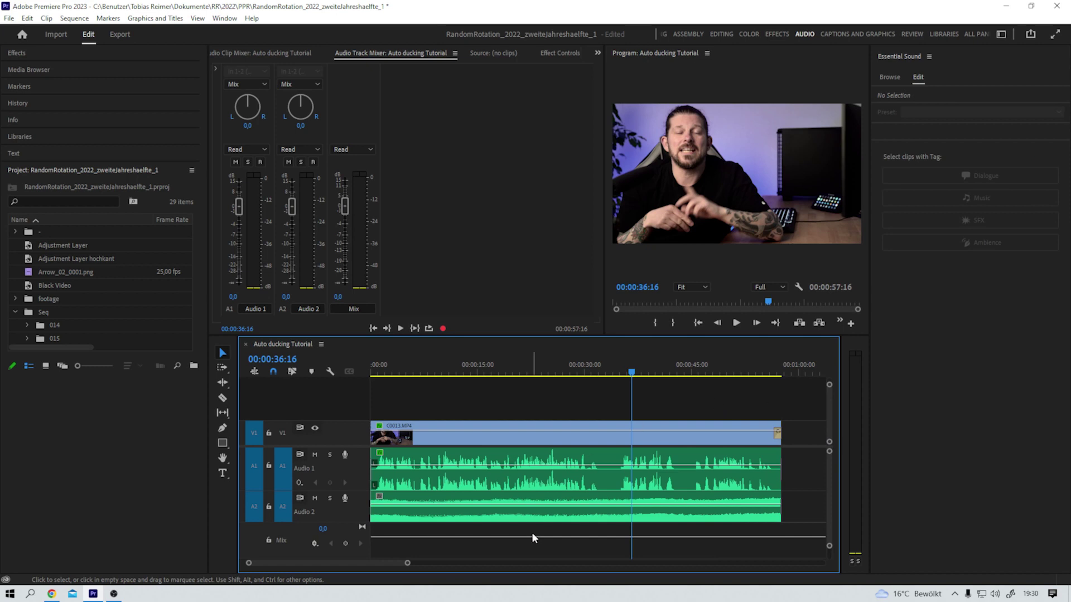
Tag Mod_3.wav as Dialogue and Elements - Theatre Of Delays.wav as Music in Essential Sound.
click(560, 479)
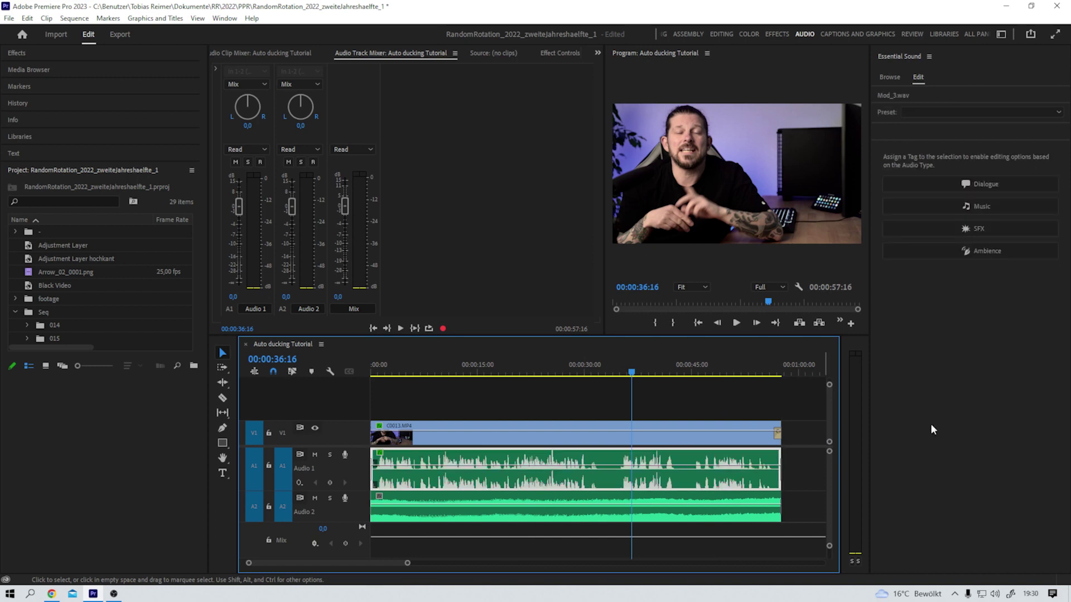
click(979, 187)
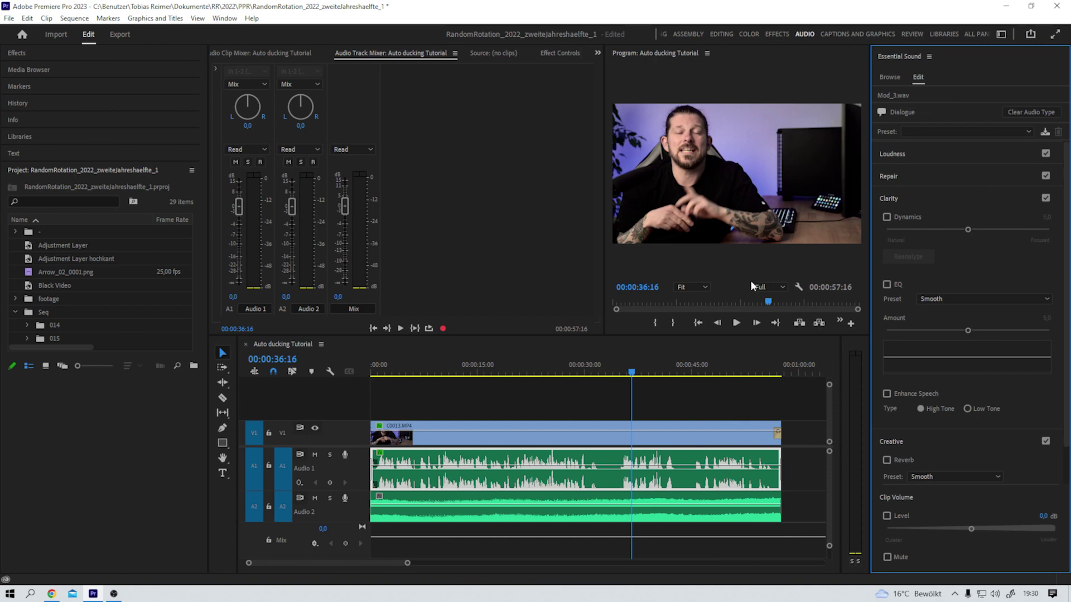
click(617, 508)
click(999, 207)
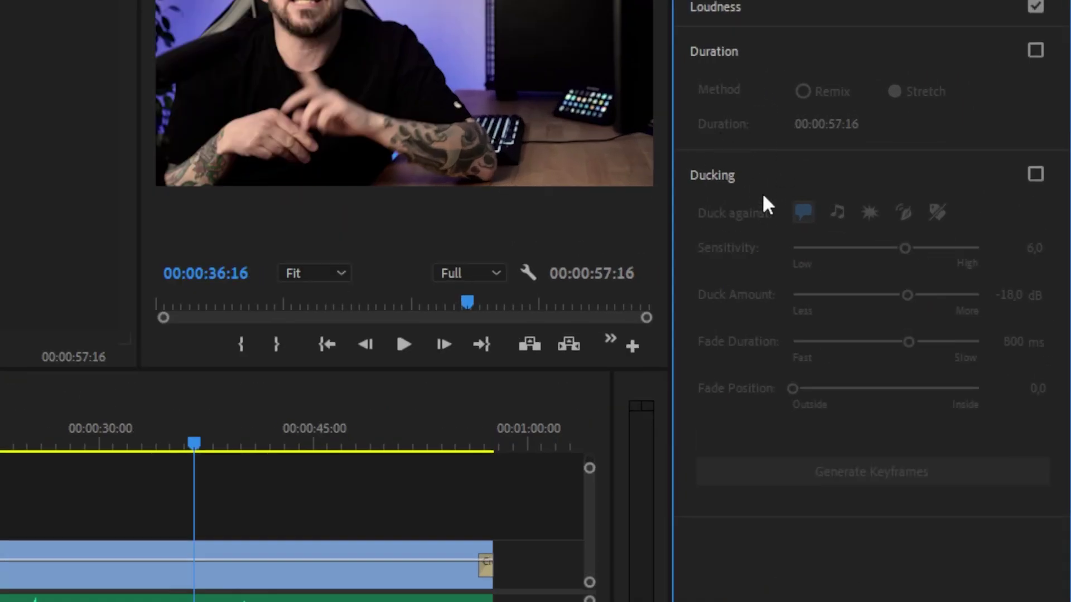
Enable ducking against dialogue on the music clip and generate keyframes at -18 dB with 800 ms fades.
click(1036, 175)
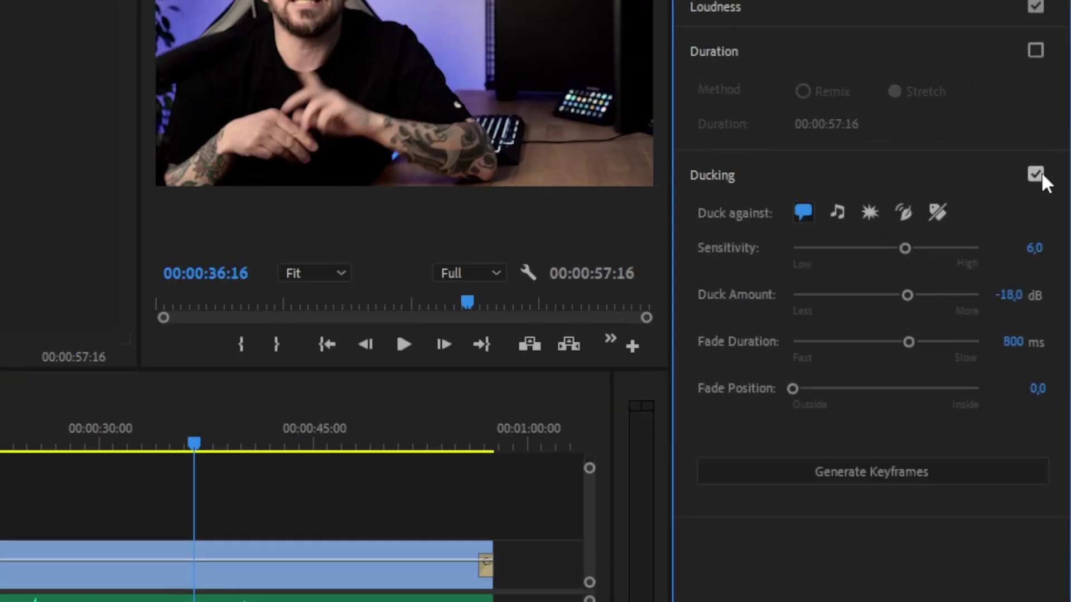
click(878, 485)
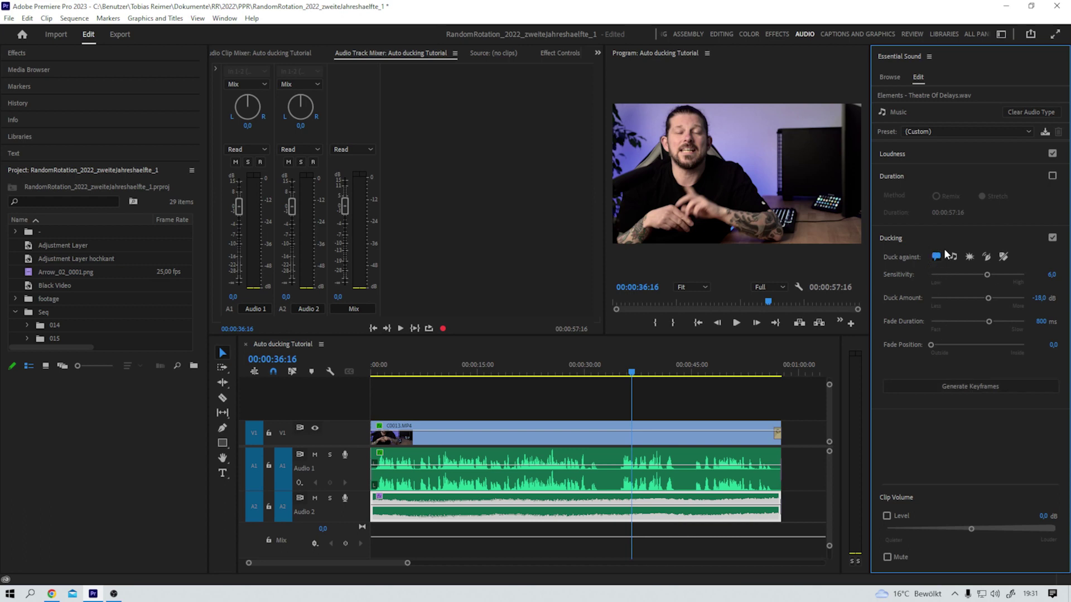
click(991, 392)
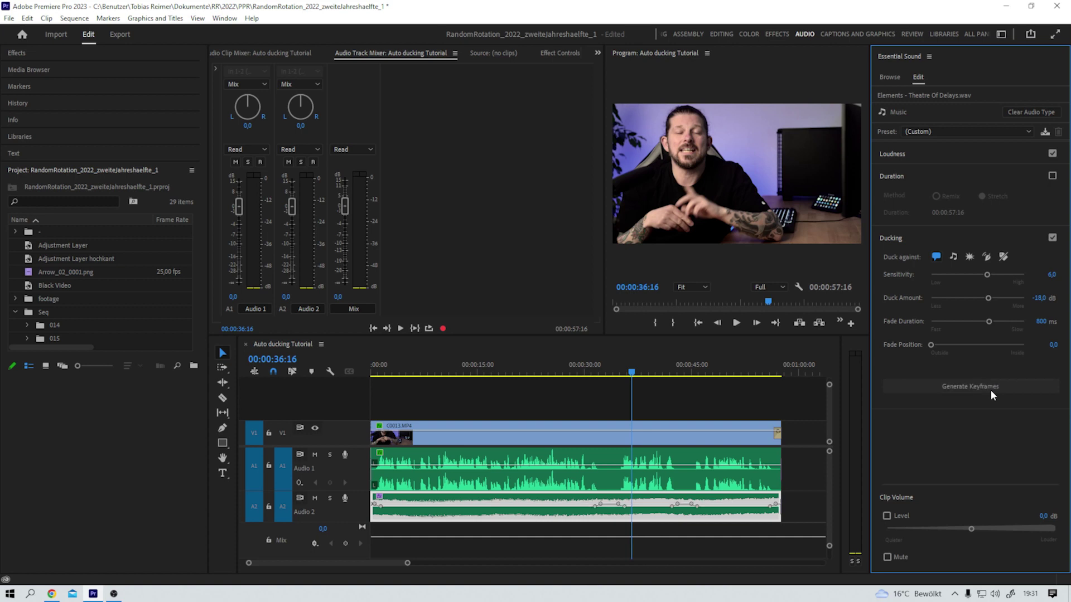
click(383, 387)
key(space)
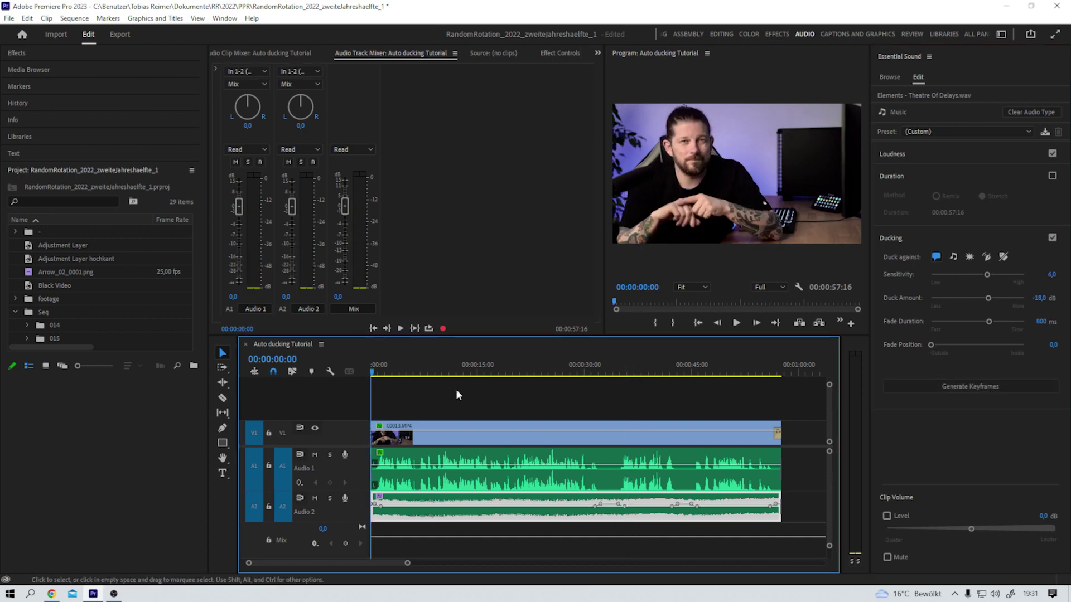
key(Home)
key(space)
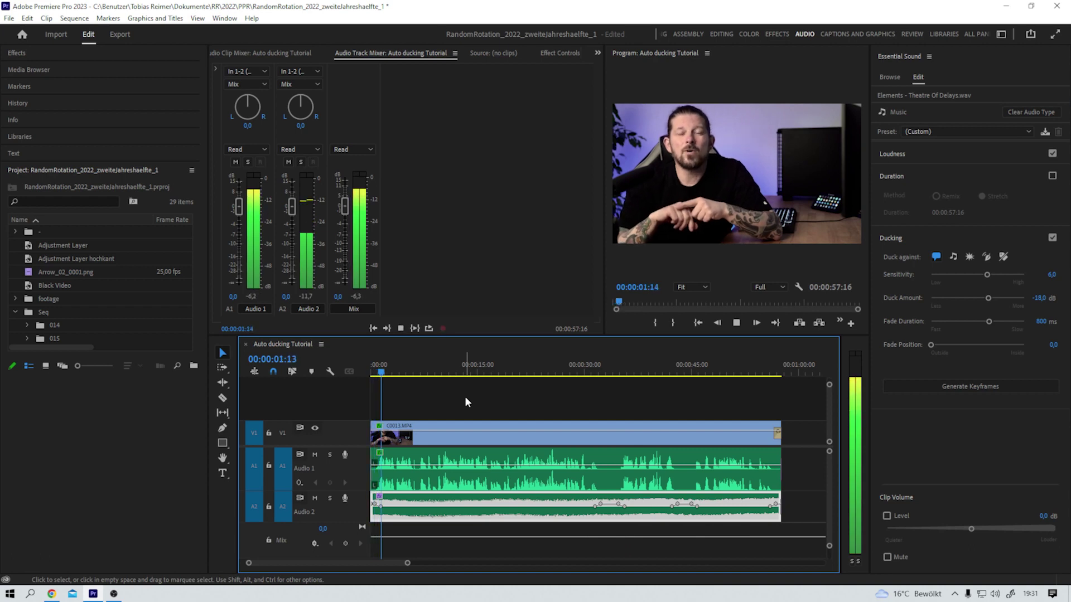
key(space)
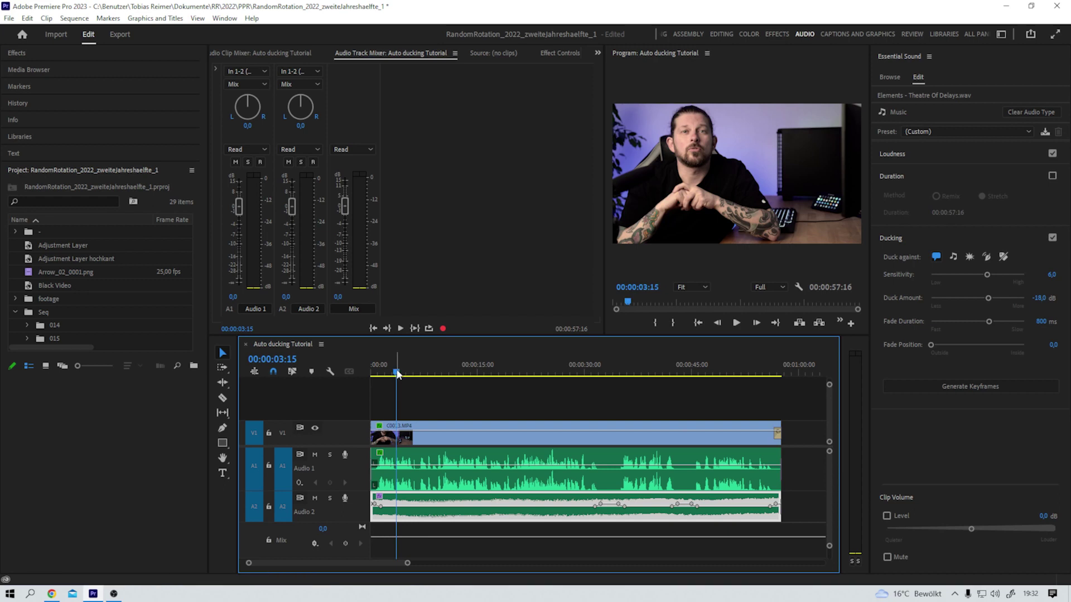
drag(398, 373, 370, 375)
key(space)
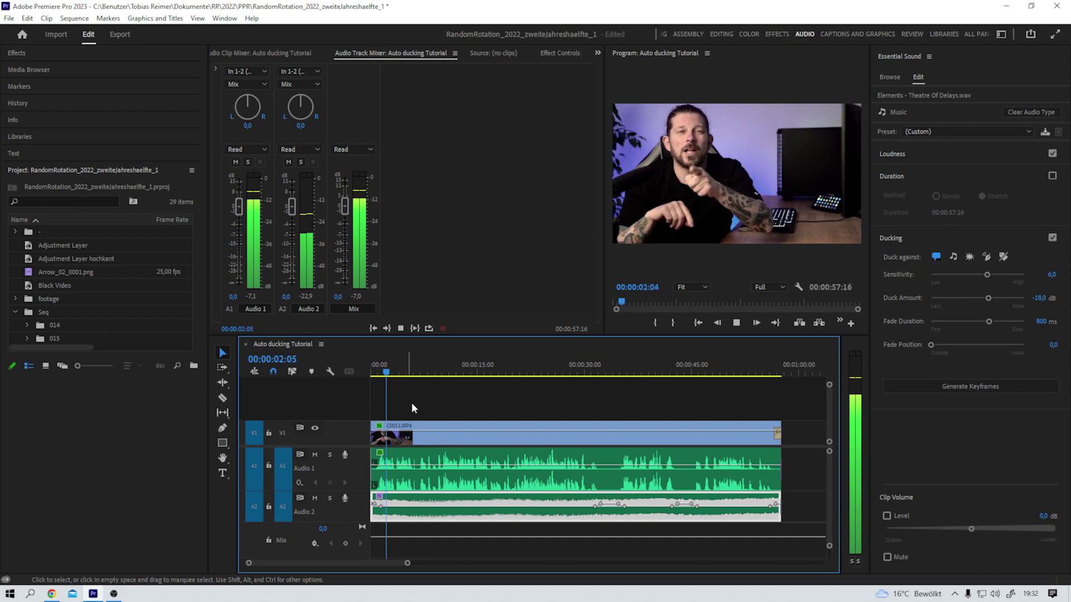
key(space)
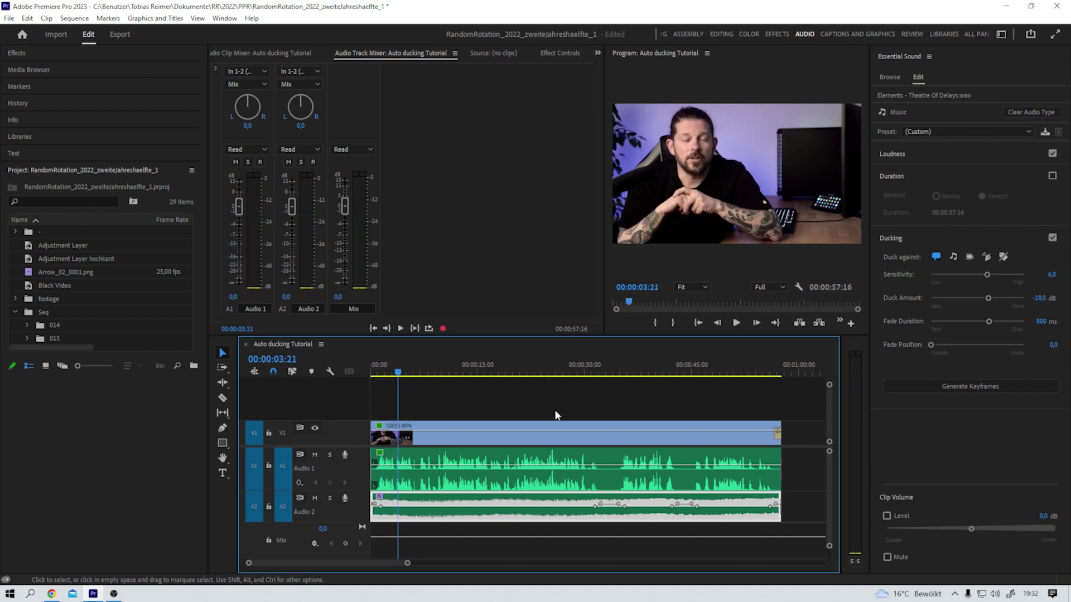
click(576, 369)
key(space)
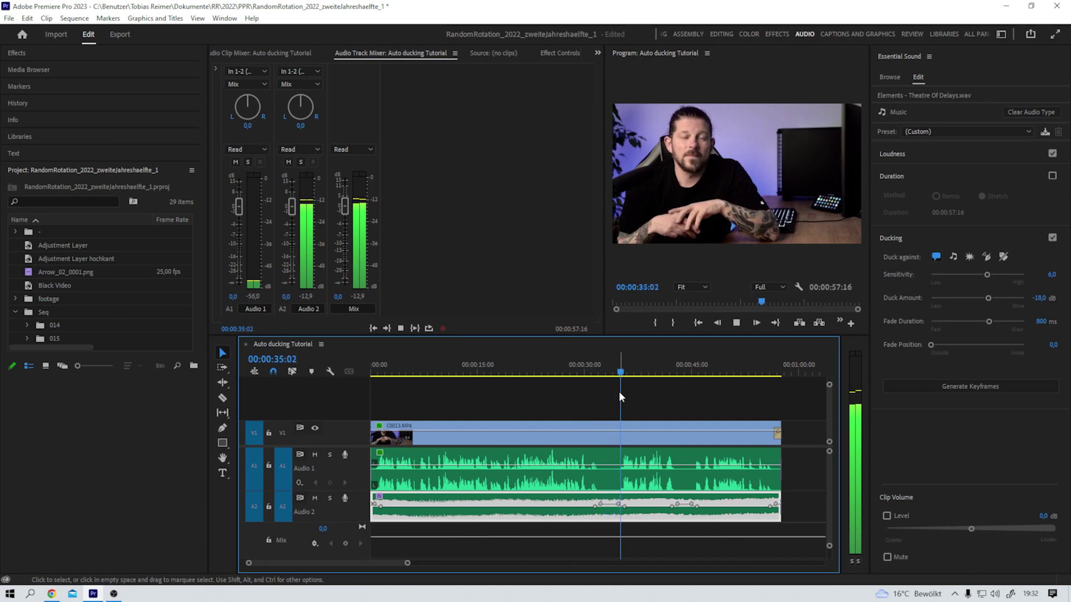
key(space)
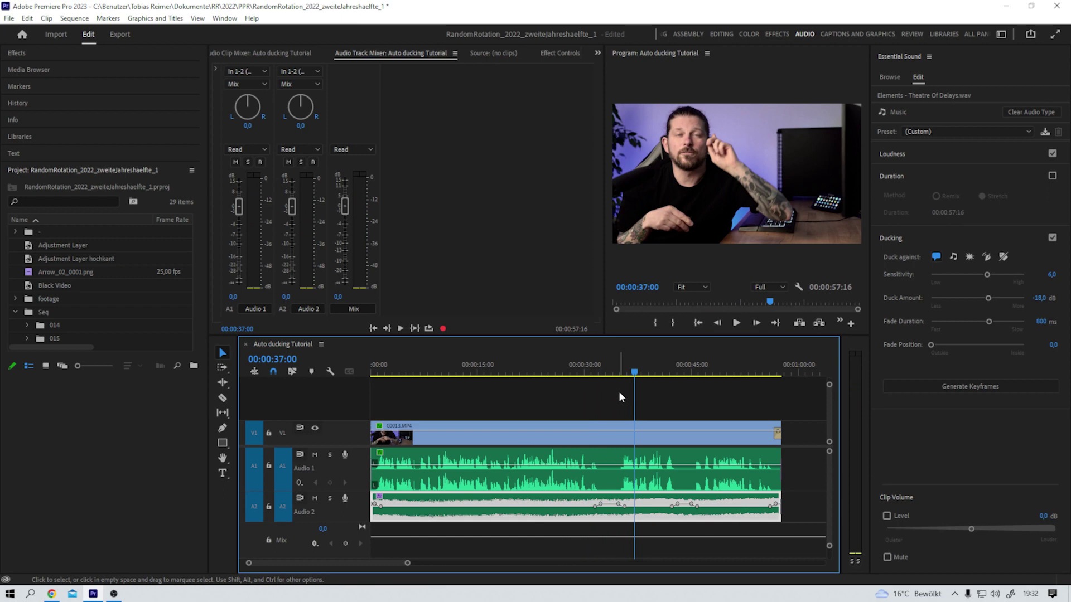
click(1041, 298)
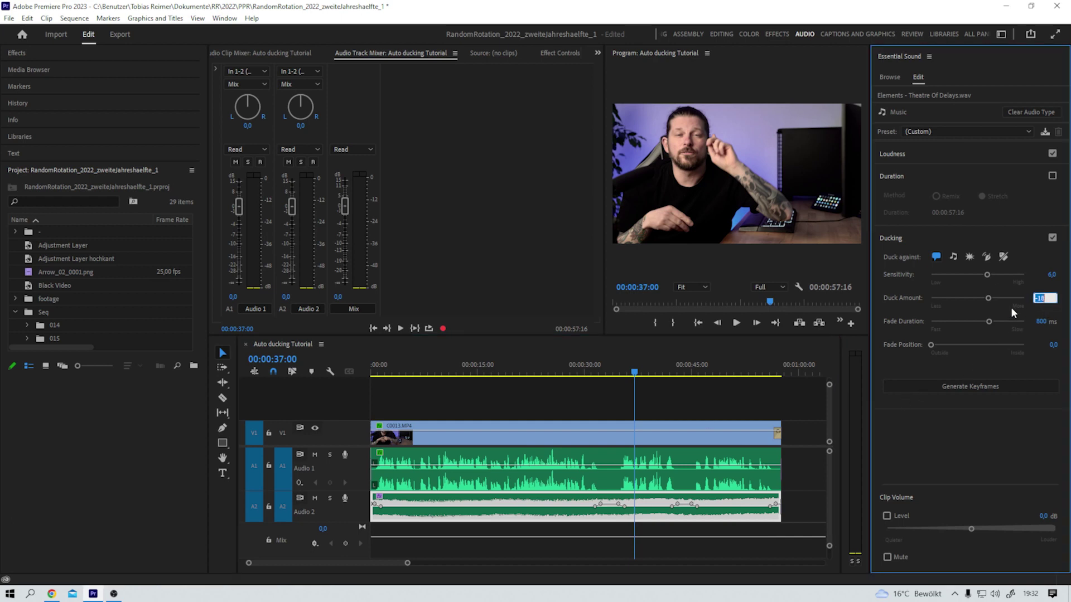
Set Duck Amount to -22 dB and fade to 1098 ms, regenerate keyframes, and preview from 00:00:29:14.
text(-22)
drag(988, 325, 998, 329)
click(974, 389)
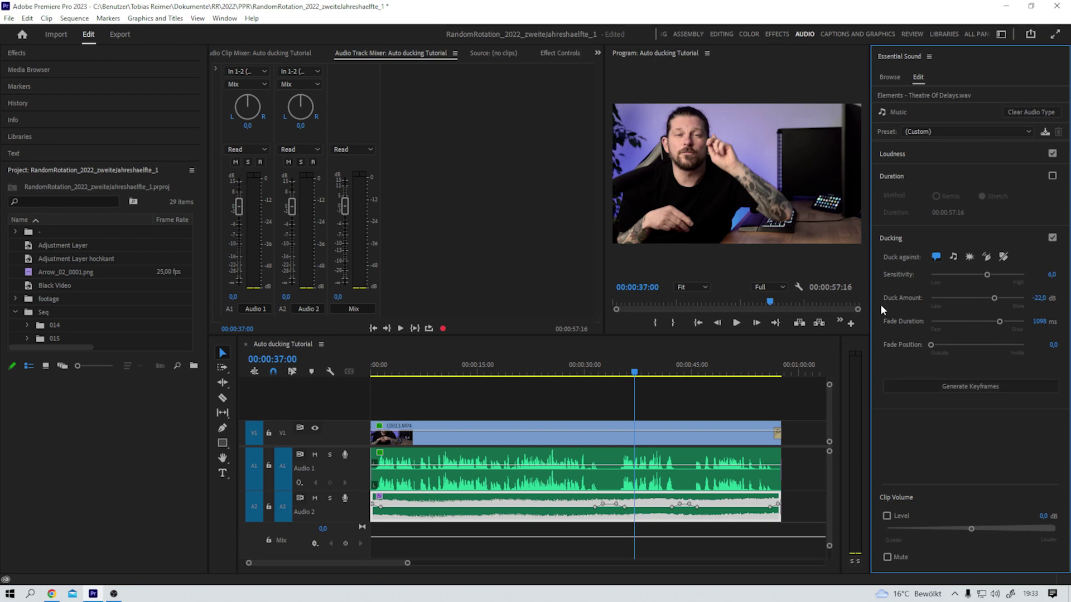
click(583, 375)
key(space)
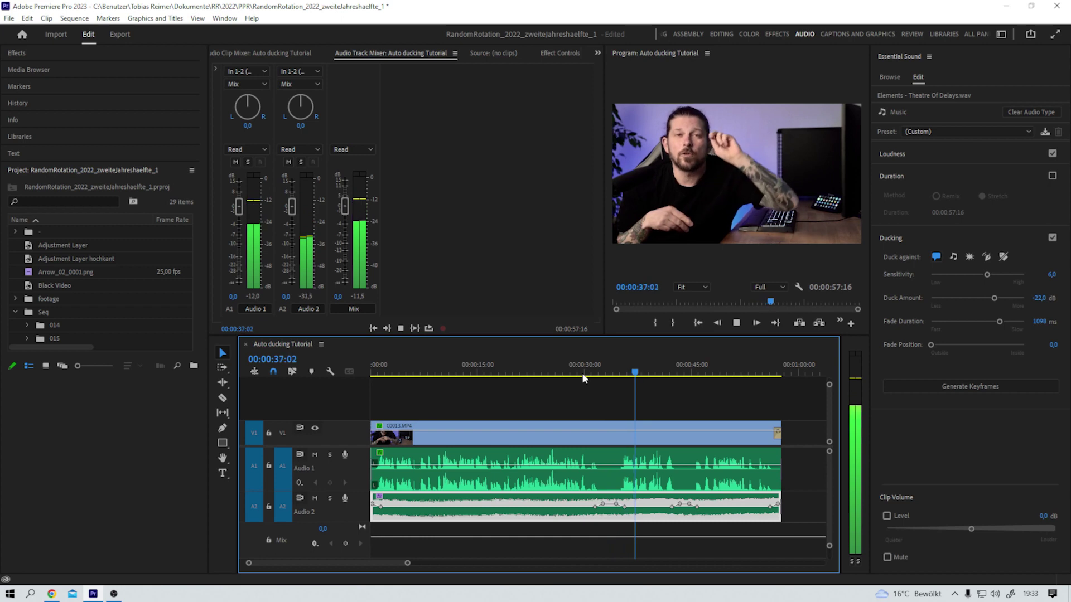
key(space)
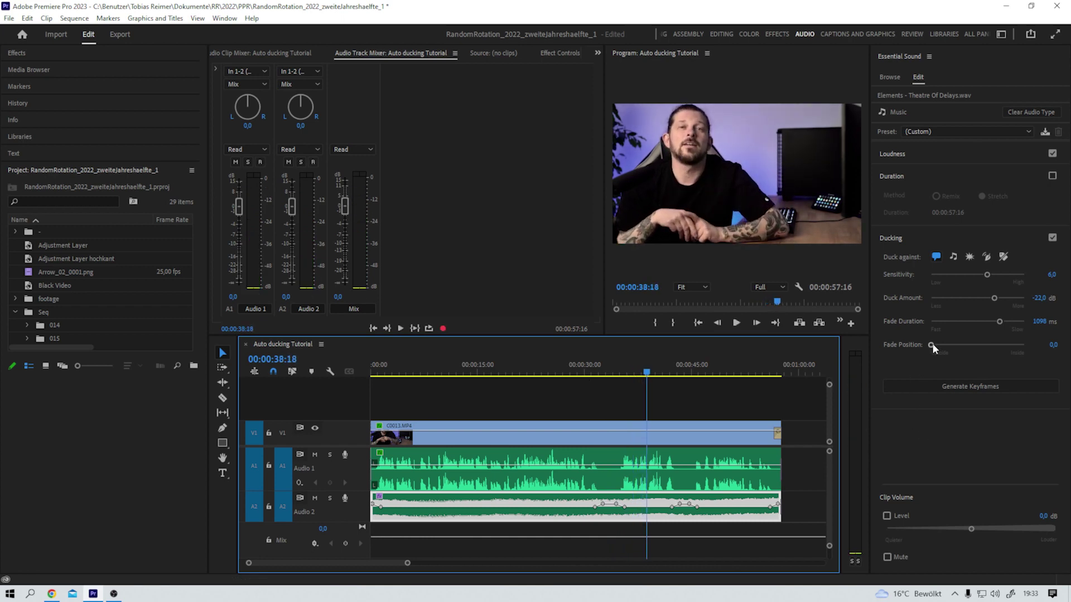
Set Fade Position to 1.0 and fade duration to 1276 ms, then regenerate the ducking keyframes.
drag(931, 345, 935, 346)
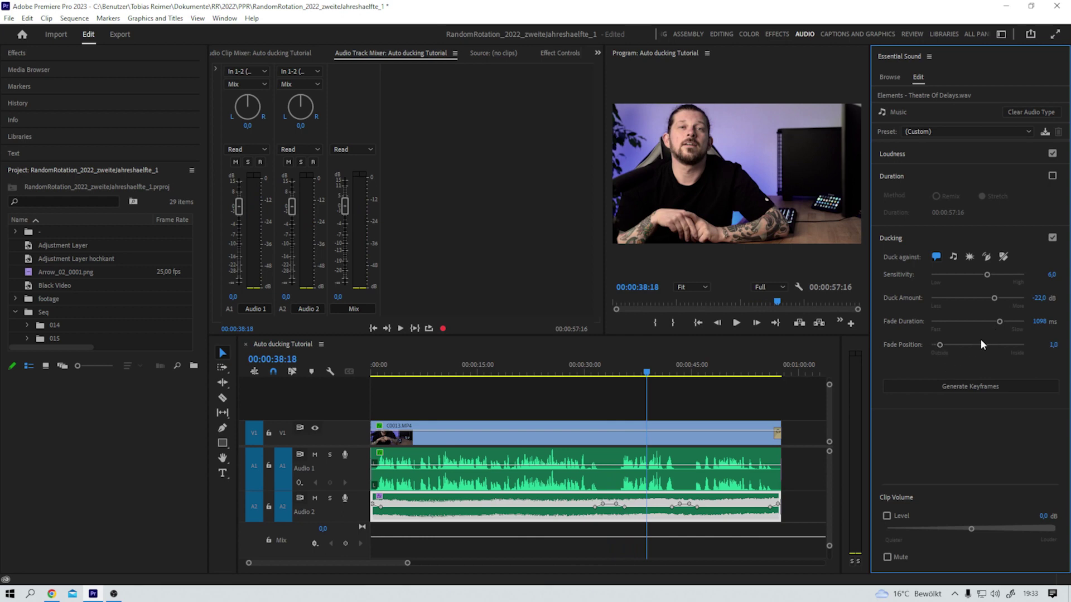
drag(1001, 323, 1006, 326)
click(987, 387)
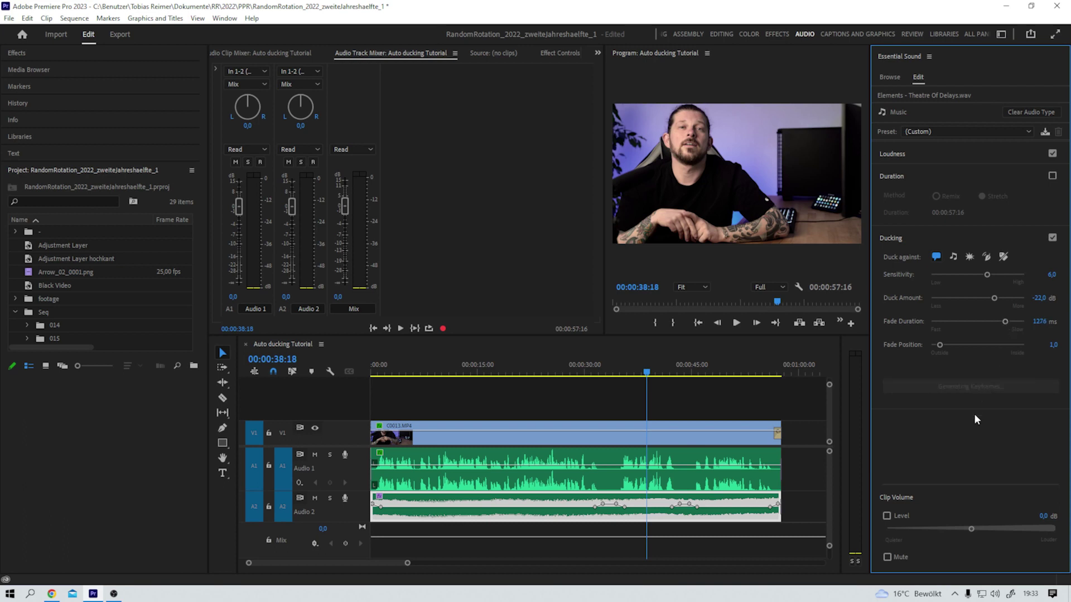
click(568, 372)
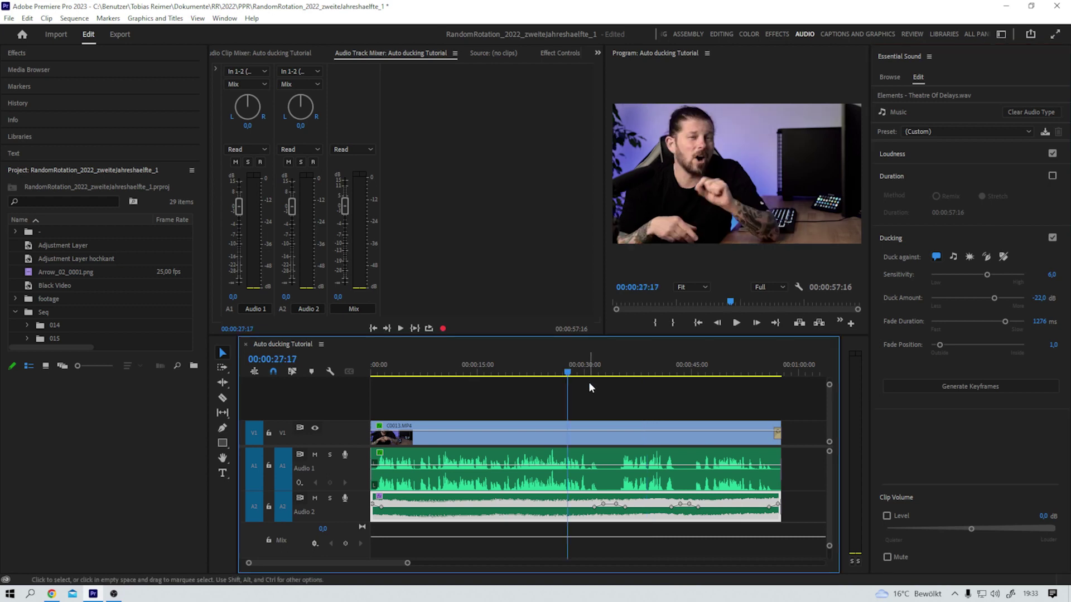
Play back from 00:00:27:17 to check the ducking, then view the music clip's Effect Controls.
key(space)
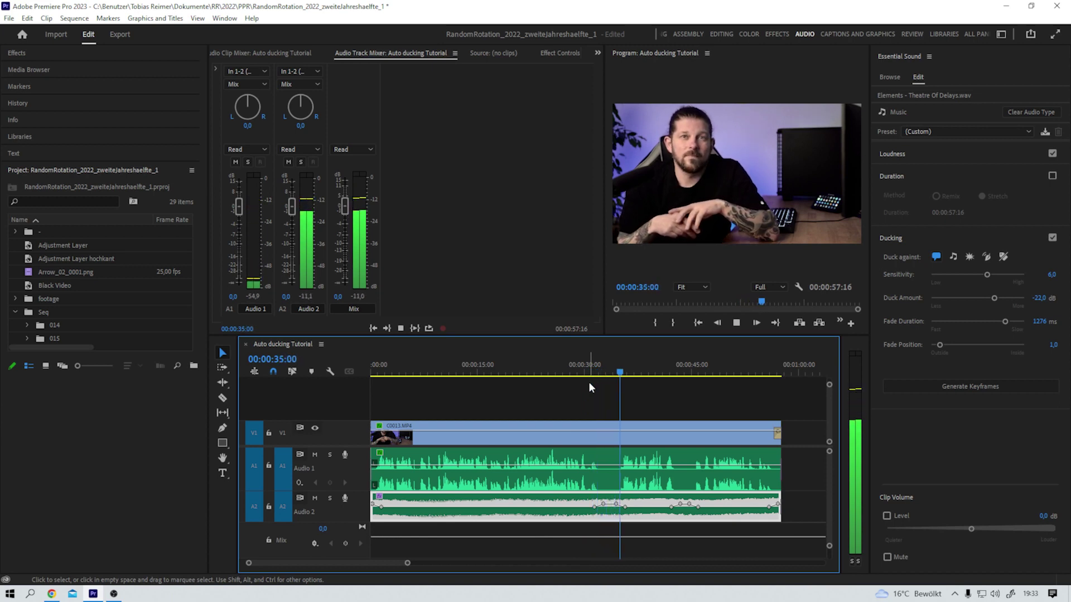
key(space)
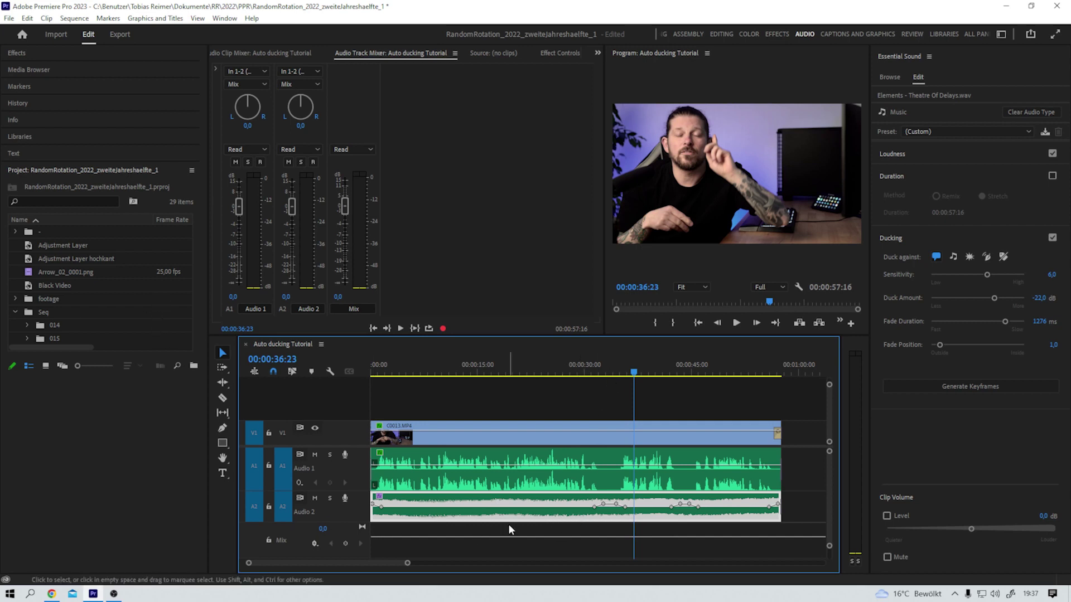
click(555, 53)
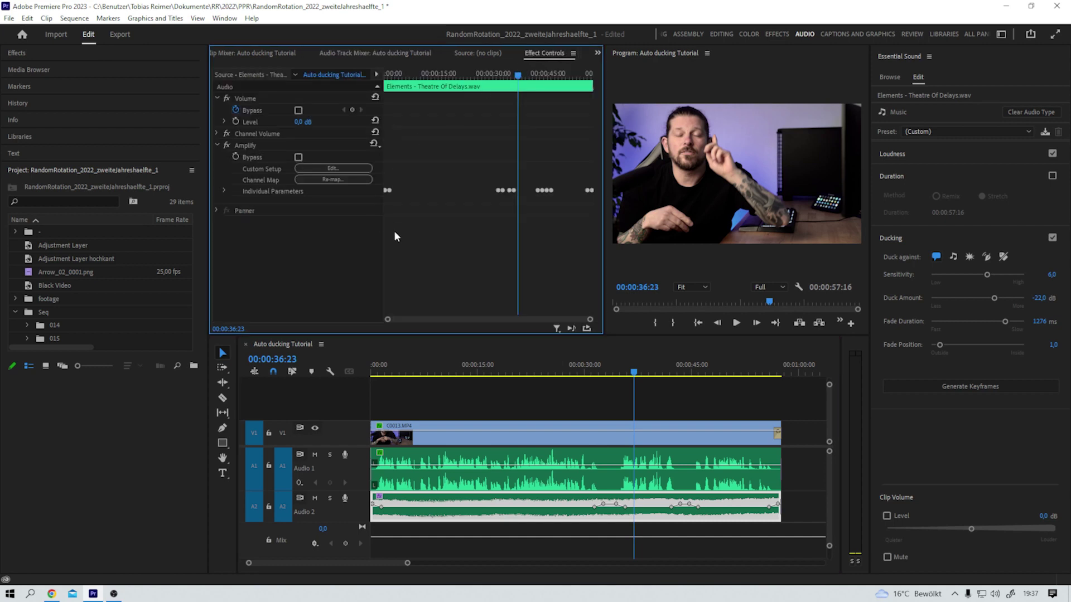
Expand Amplify's individual parameters and jump to the Left channel's next keyframe at 0,00 dB.
click(224, 190)
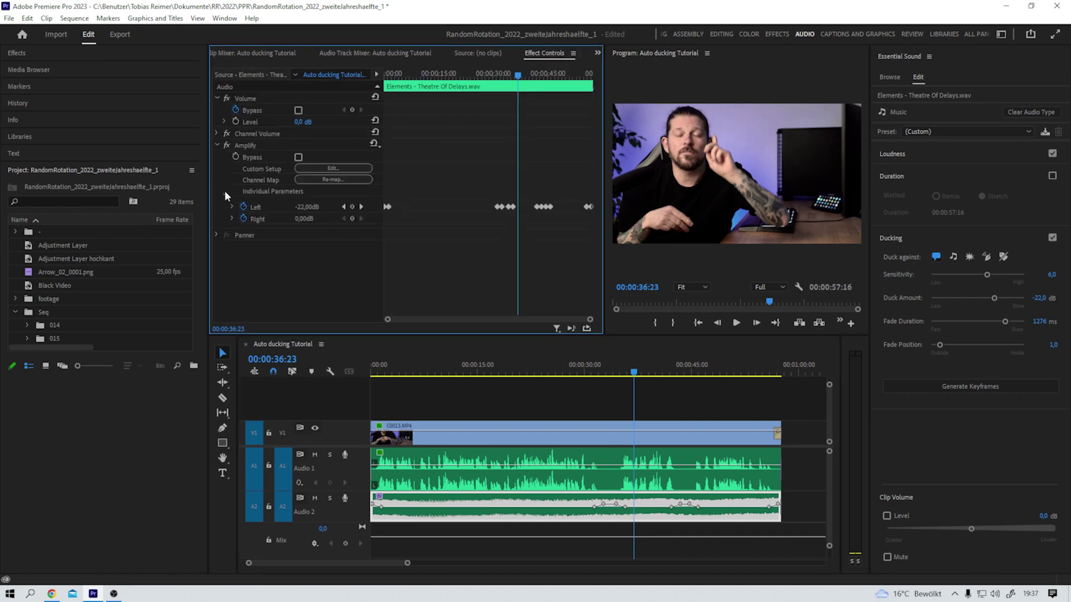
click(362, 207)
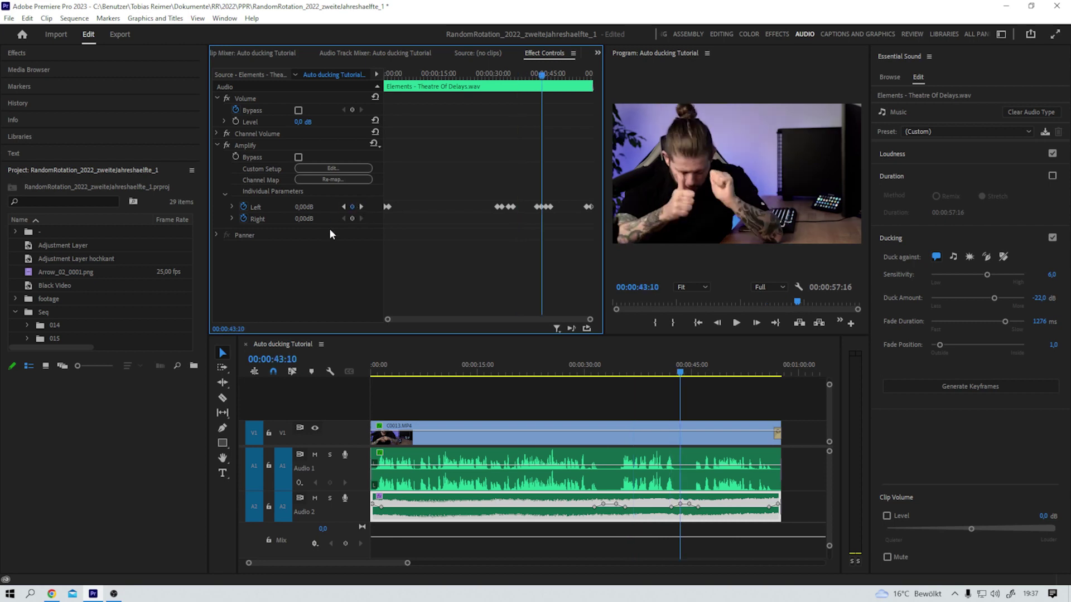